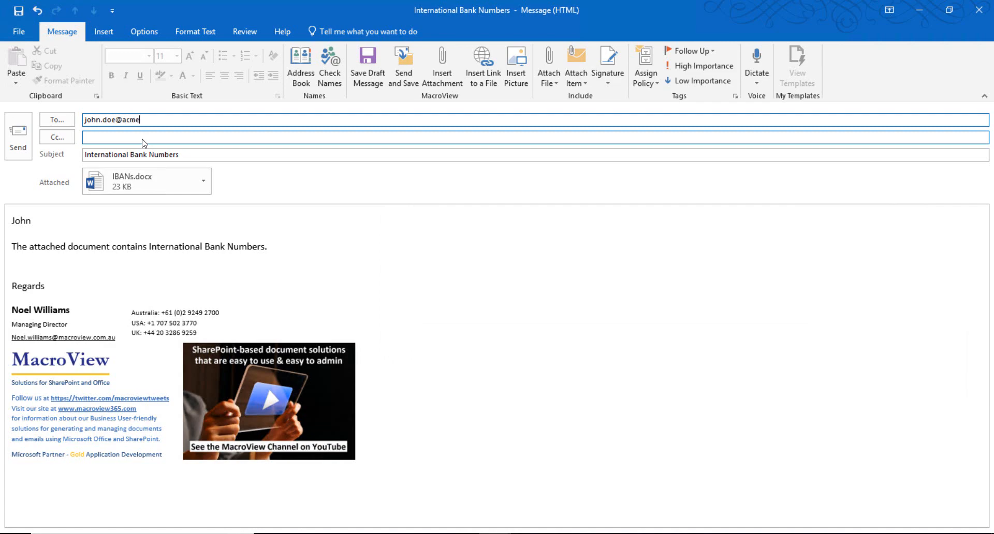
Send the International Bank Numbers email with IBANs.docx attached and review the sensitive-information reason in the Message Blocked notification
{"action": "left_click", "coordinate": [18, 136]}
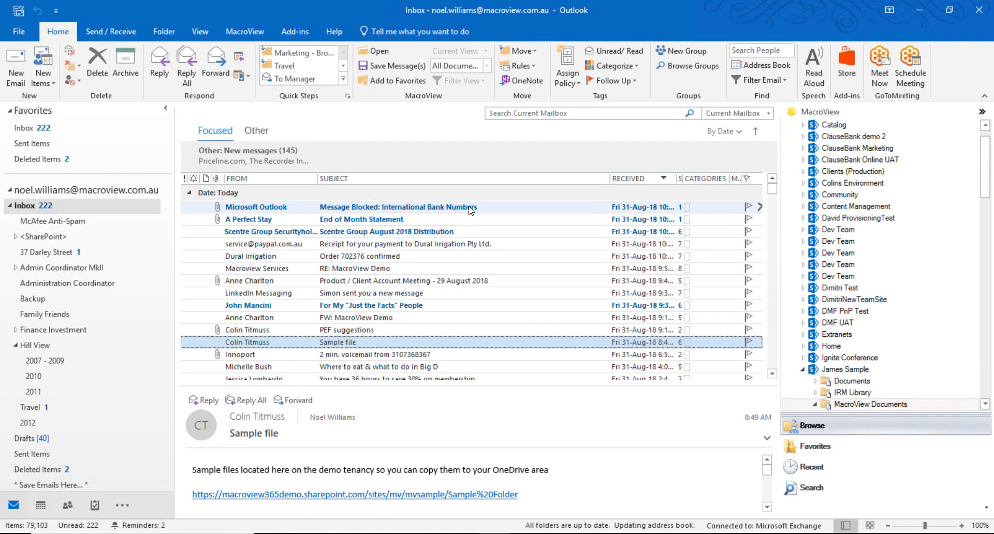
{"action": "double_click", "coordinate": [471, 207]}
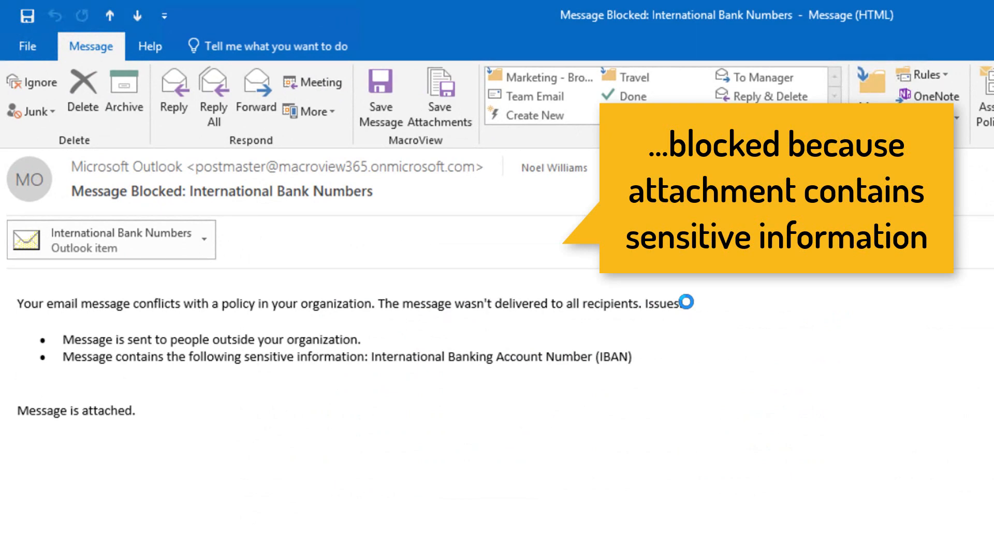
{"action": "left_click_drag", "start_coordinate": [731, 368], "coordinate": [189, 358]}
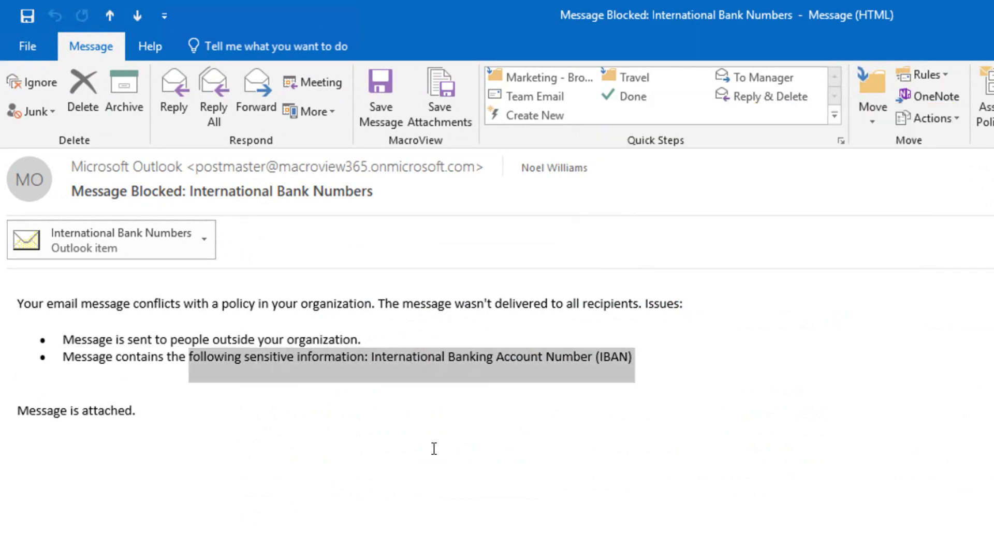
{"action": "left_click", "coordinate": [199, 456]}
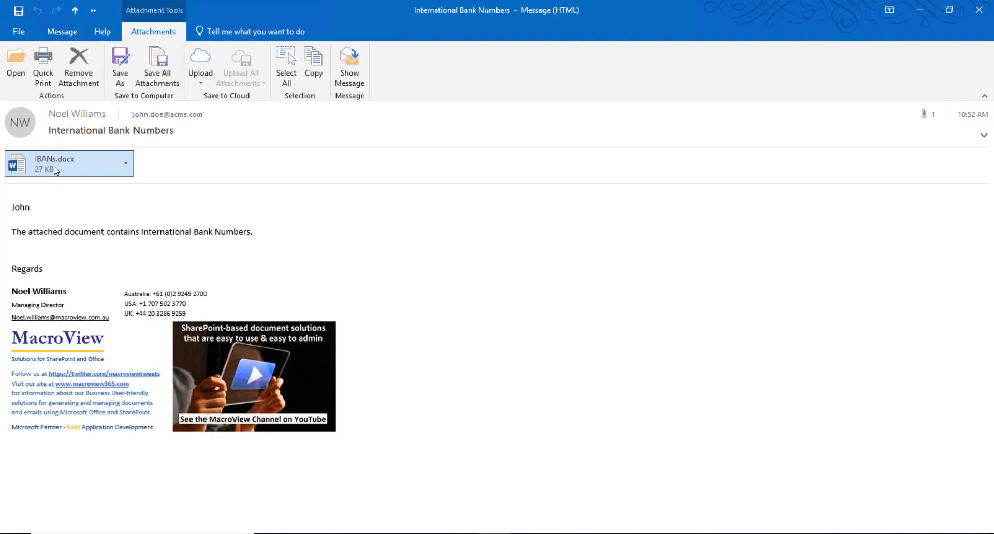
Open the IBANs.docx attachment in Word and save it as a PDF named IBANs in Documents
{"action": "double_click", "coordinate": [55, 166]}
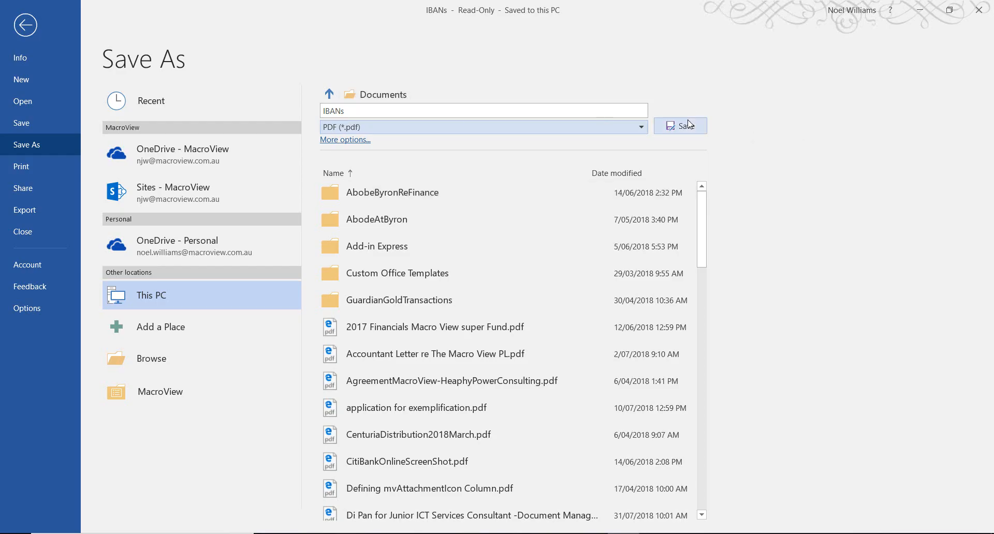
{"action": "left_click", "coordinate": [686, 125]}
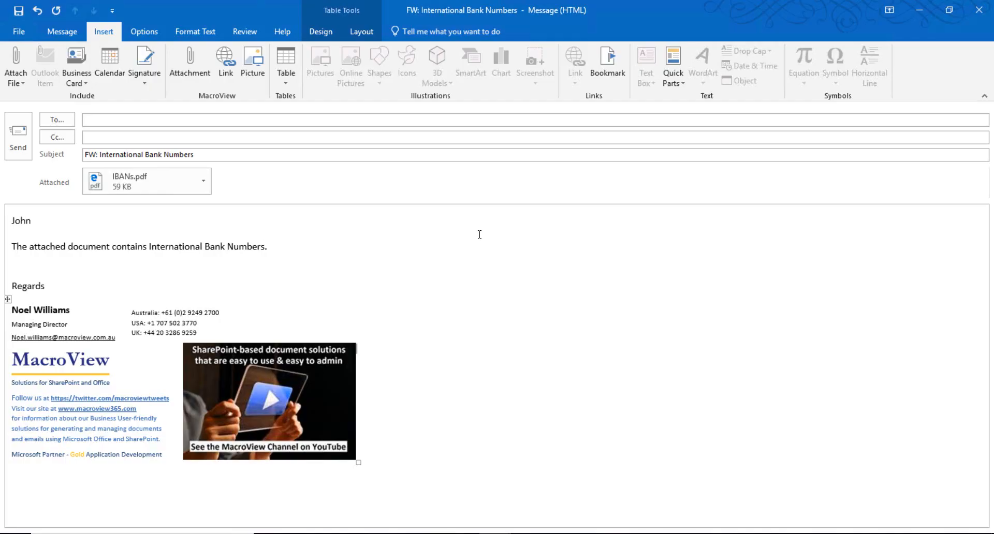
Address the forwarded International Bank Numbers message with IBANs.pdf attached to the recipient's email
{"action": "left_click", "coordinate": [176, 120]}
{"action": "type", "text": "john.doe"}
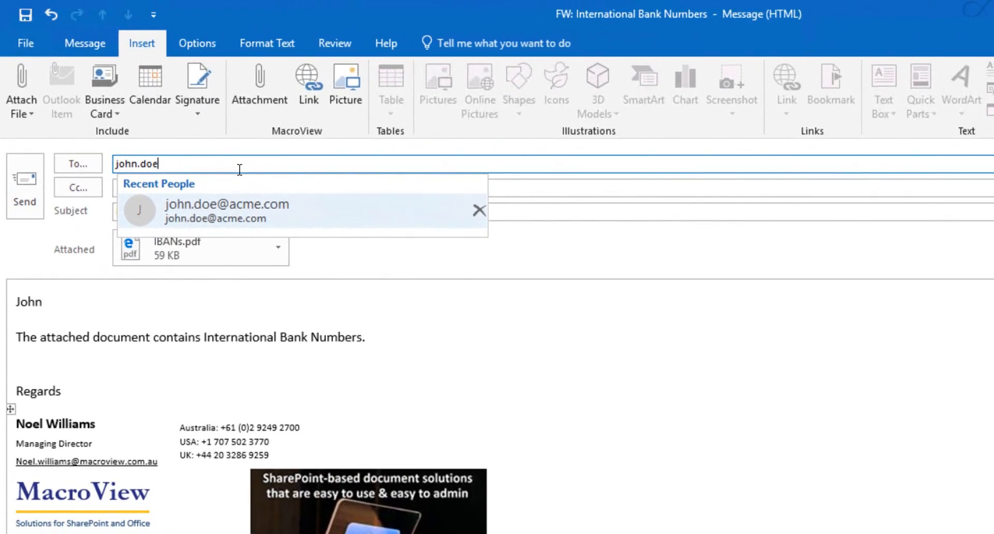
{"action": "left_click", "coordinate": [263, 210]}
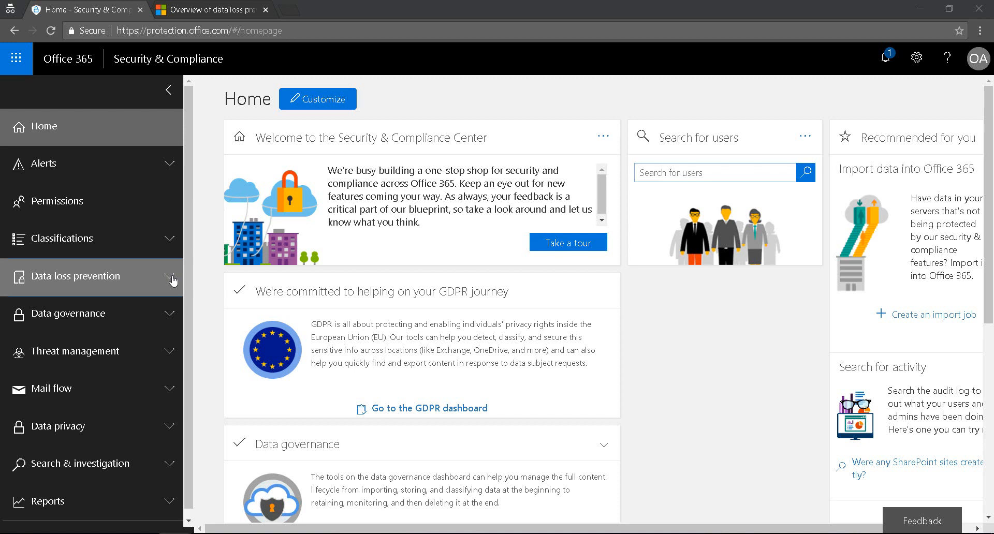
In Office 365 Security & Compliance, open the data loss prevention policies and examine the EU Citizen PII Policy's locations and policy settings
{"action": "left_click", "coordinate": [172, 280]}
{"action": "left_click", "coordinate": [44, 311]}
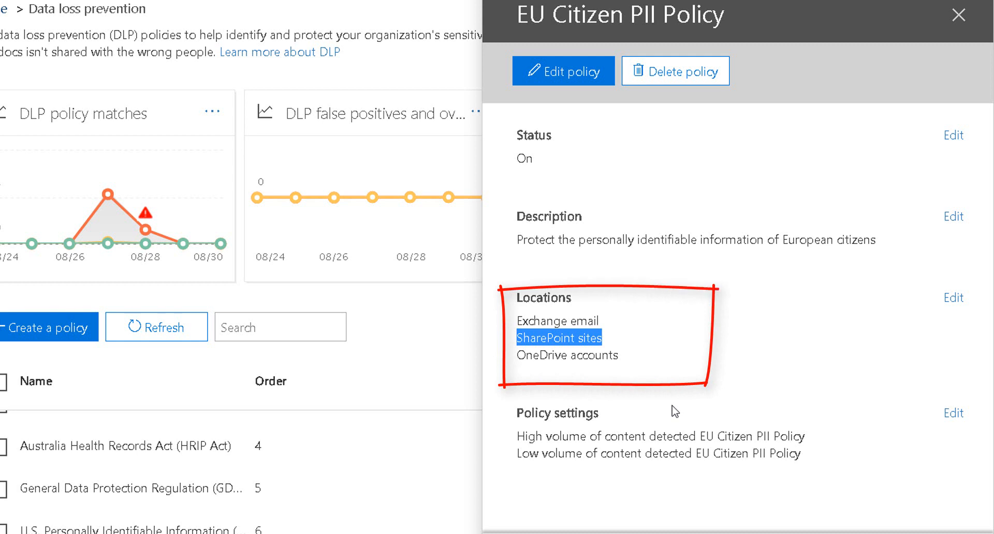
{"action": "left_click_drag", "start_coordinate": [617, 364], "coordinate": [505, 327]}
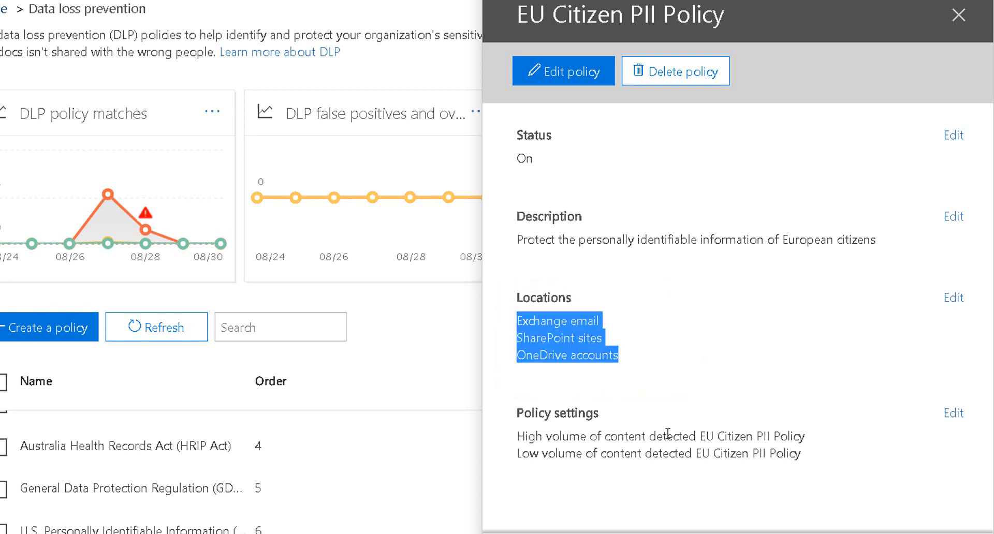
{"action": "left_click_drag", "start_coordinate": [517, 436], "coordinate": [824, 462]}
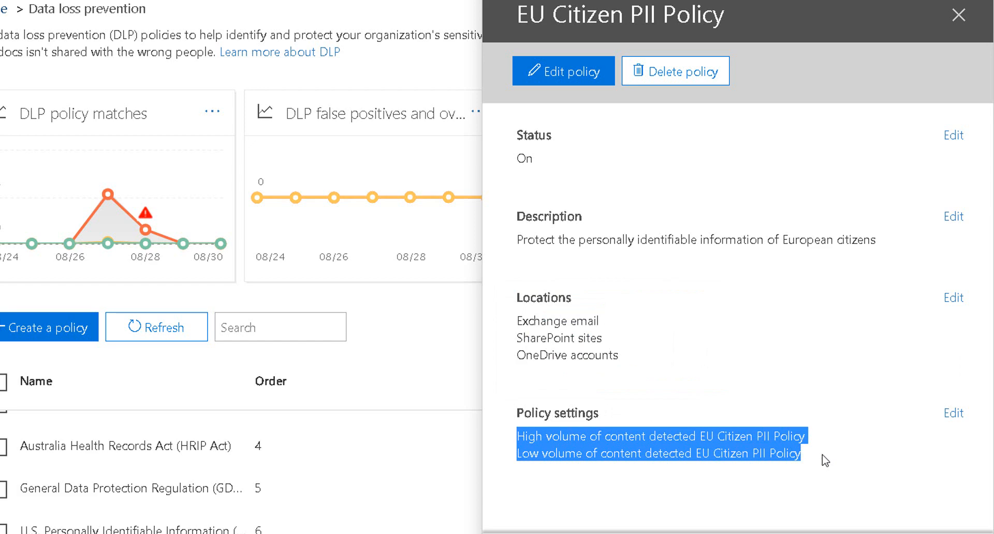
Open the EU Citizen PII Policy's high volume rule for editing and examine its IBAN instance count and other conditions
{"action": "left_click", "coordinate": [954, 421]}
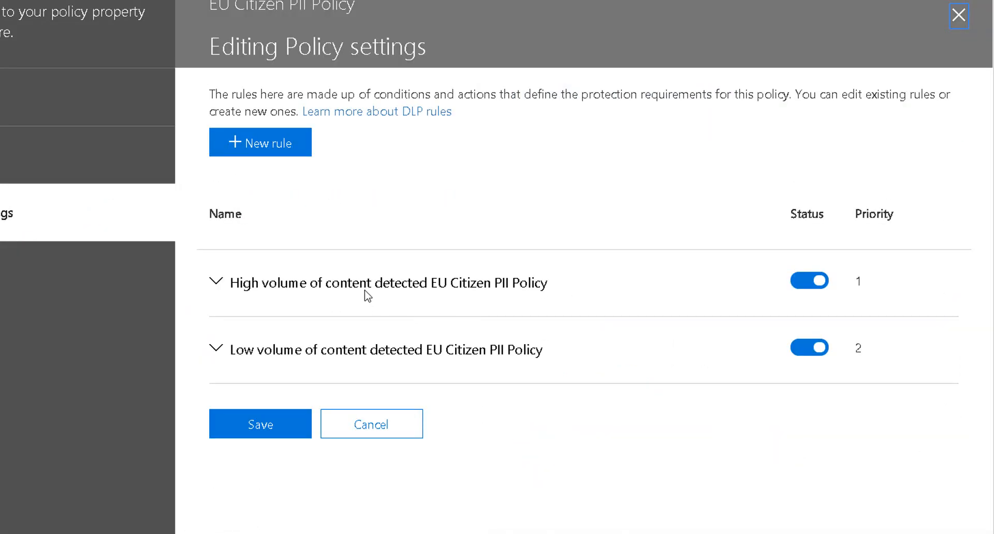
{"action": "left_click", "coordinate": [361, 290]}
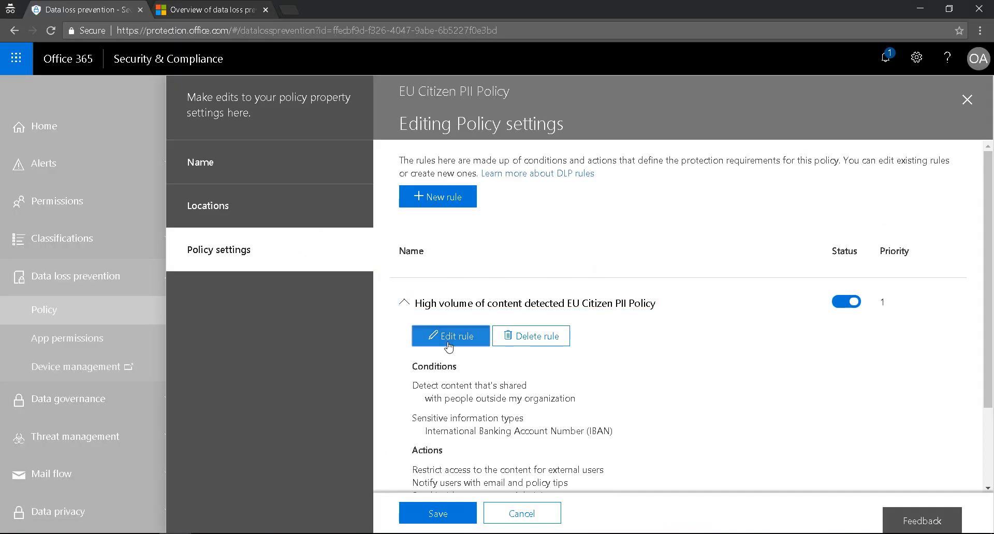
{"action": "left_click", "coordinate": [277, 326]}
{"action": "scroll", "coordinate": [417, 426], "scroll_direction": "down", "scroll_amount": 3}
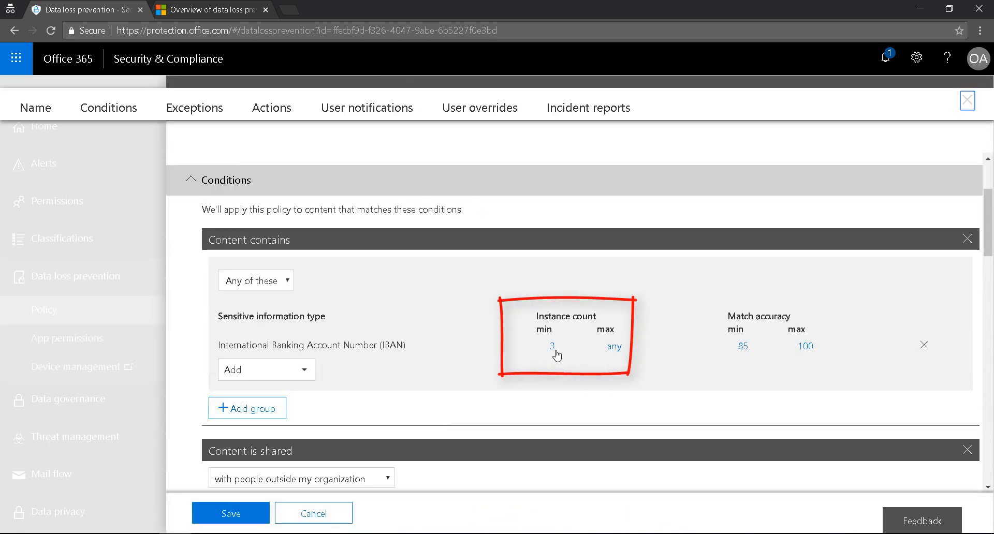
{"action": "scroll", "coordinate": [557, 356], "scroll_direction": "down", "scroll_amount": 4}
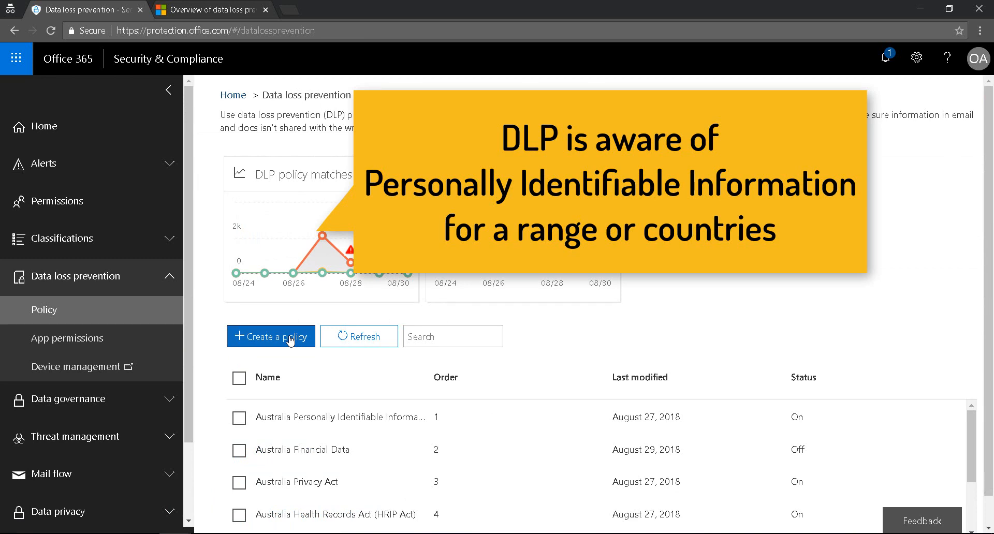
Start a new DLP policy and browse the Privacy templates offered for the European Union
{"action": "left_click", "coordinate": [290, 339]}
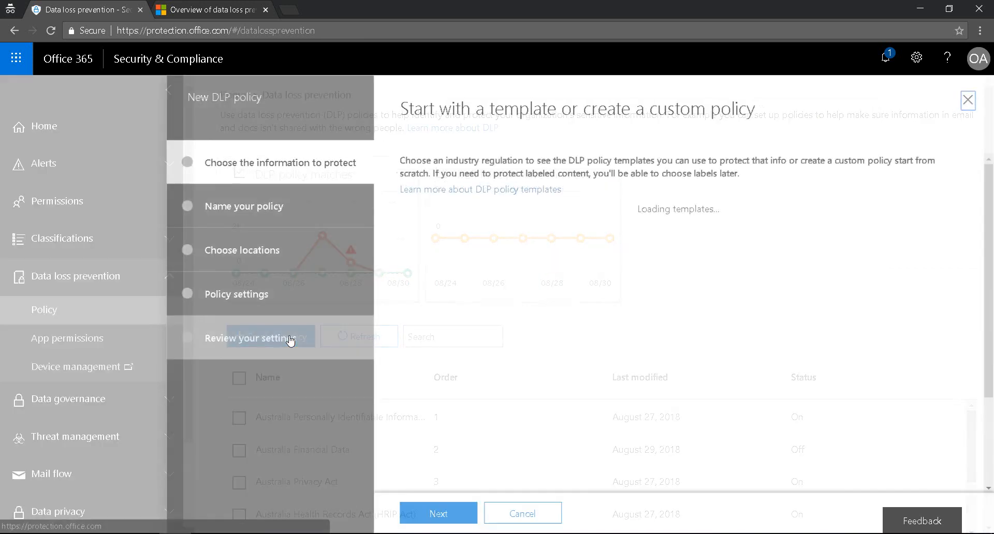
{"action": "left_click", "coordinate": [769, 210]}
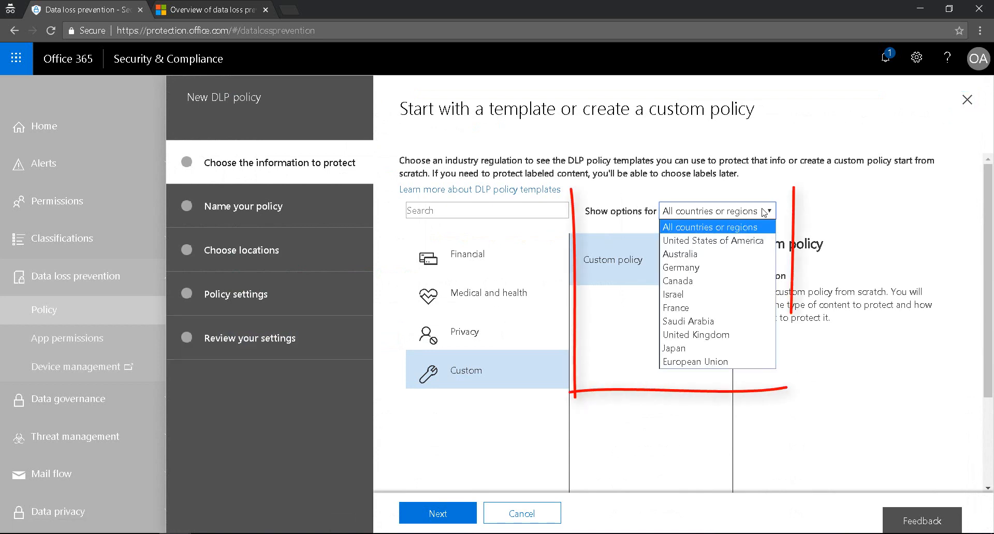
{"action": "left_click", "coordinate": [718, 363]}
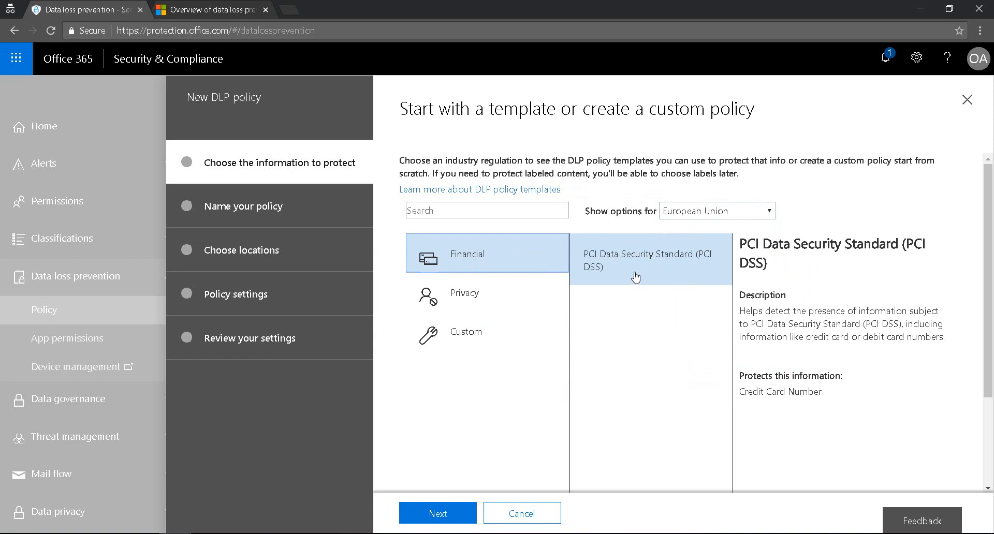
{"action": "left_click", "coordinate": [466, 299]}
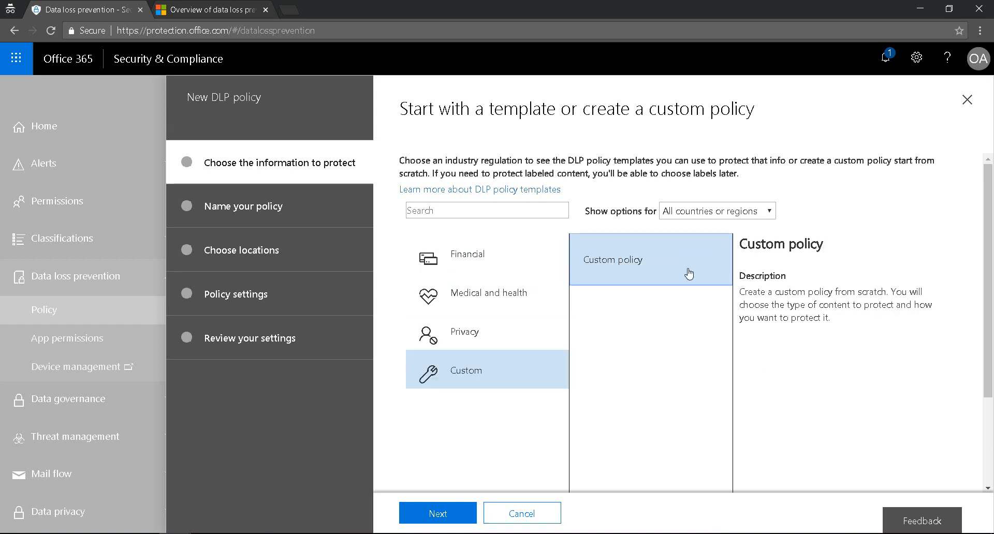
Base the new DLP policy on the Custom policy template and name it POPI South Africa
{"action": "left_click", "coordinate": [438, 514]}
{"action": "type", "text": "POPI South Africa"}
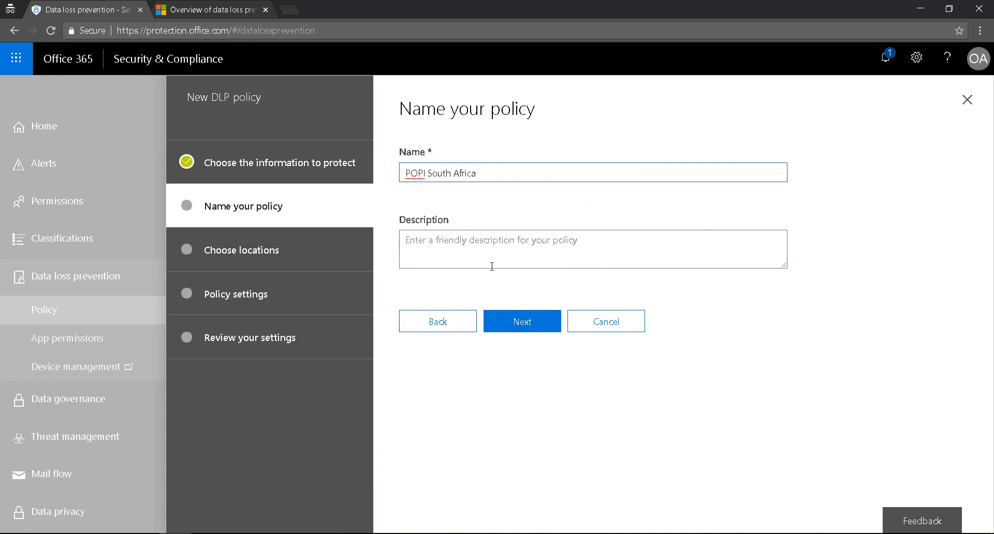
{"action": "left_click", "coordinate": [523, 321]}
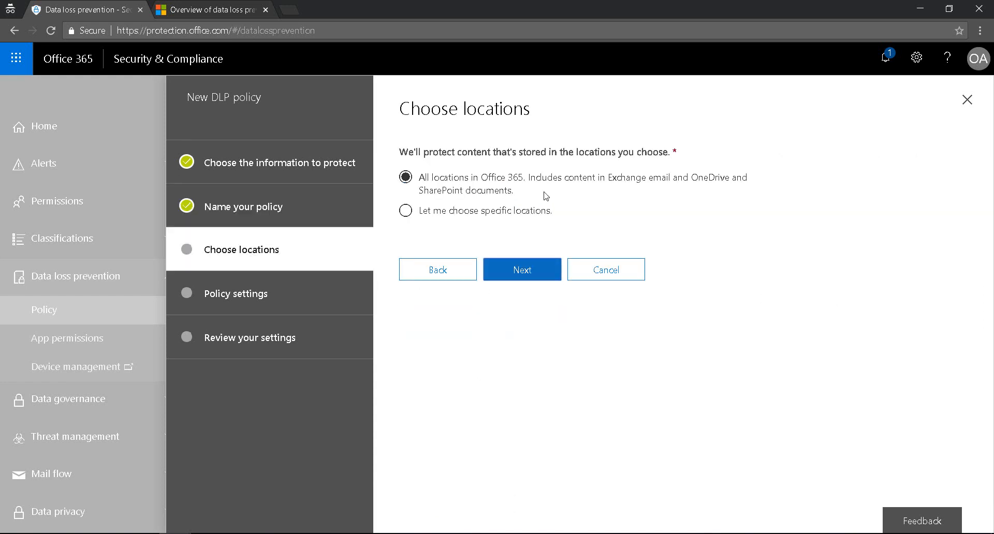
Apply the policy to all locations in Office 365 and detect content shared with people outside my organization
{"action": "left_click", "coordinate": [517, 281]}
{"action": "left_click", "coordinate": [517, 281]}
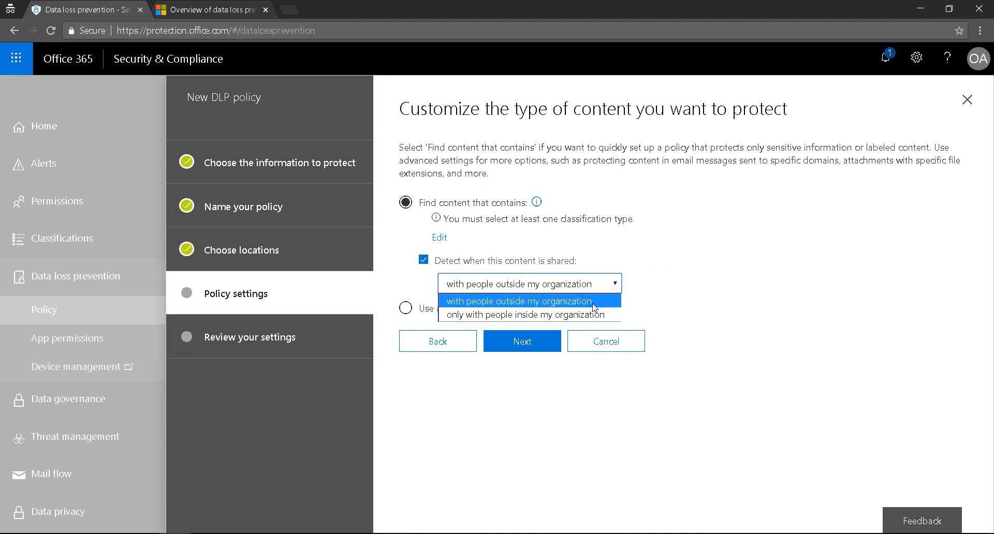
{"action": "left_click", "coordinate": [593, 305]}
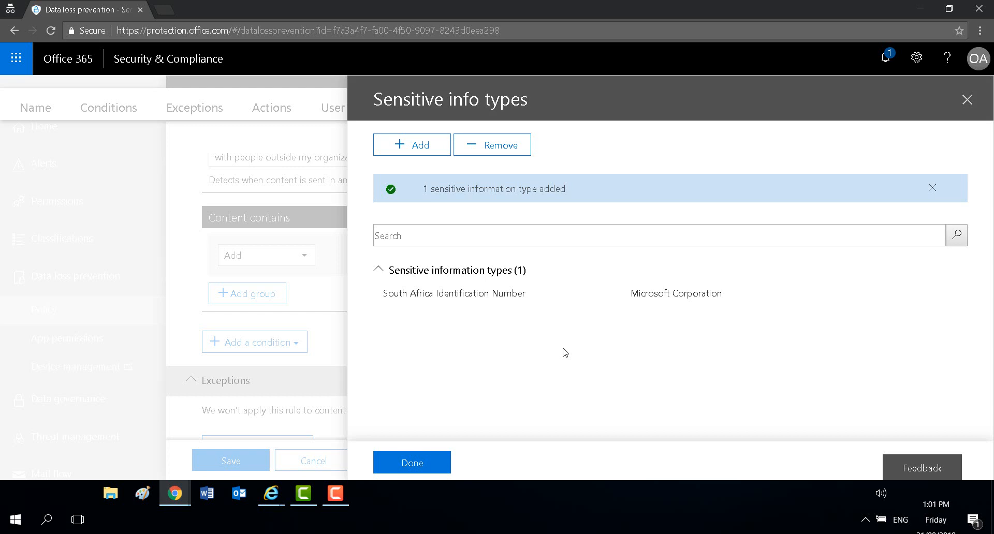
Add the South Africa Identification Number sensitive information type to the rule's conditions and review the remaining rule sections
{"action": "left_click", "coordinate": [421, 464]}
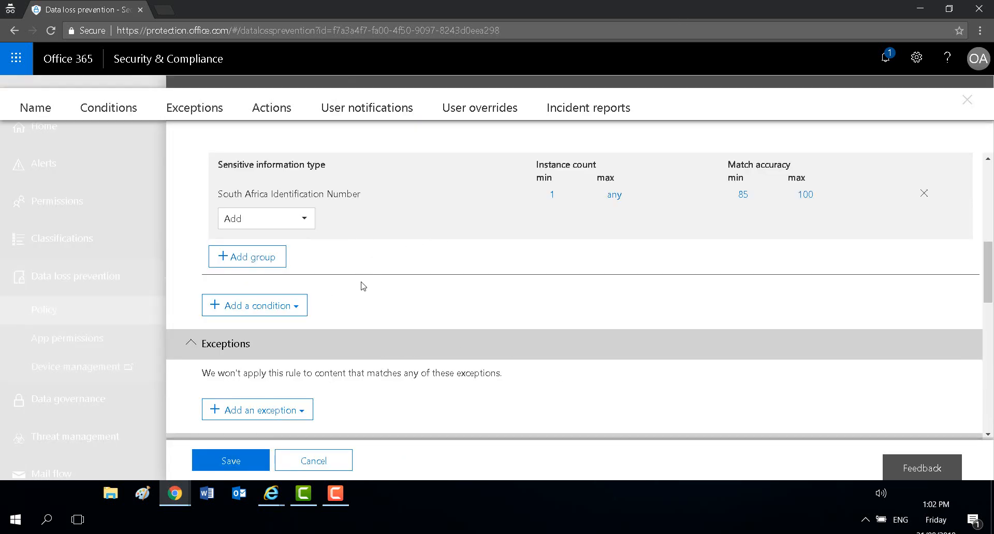
{"action": "scroll", "coordinate": [302, 404], "scroll_direction": "down", "scroll_amount": 5}
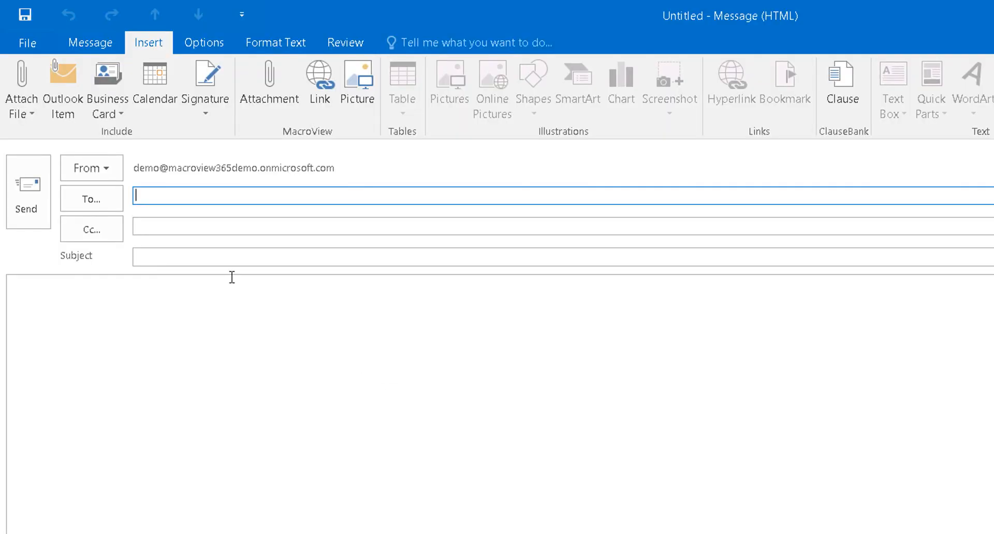
In a new Outlook message, attach IBANs.docx from the MacroView Documents library of the James Sample SharePoint site
{"action": "left_click", "coordinate": [272, 83]}
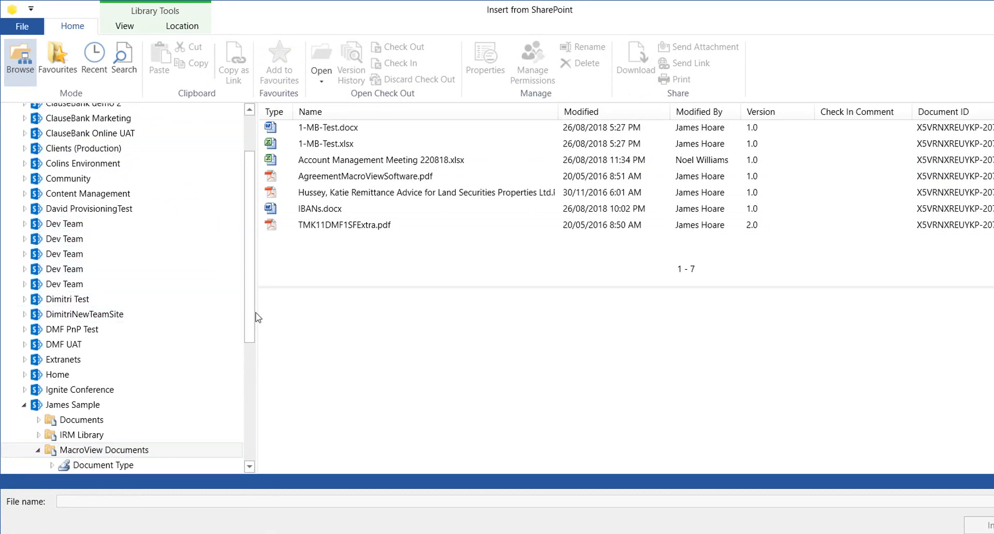
{"action": "left_click_drag", "start_coordinate": [253, 303], "coordinate": [254, 299]}
{"action": "scroll", "coordinate": [254, 304], "scroll_direction": "up", "scroll_amount": 1}
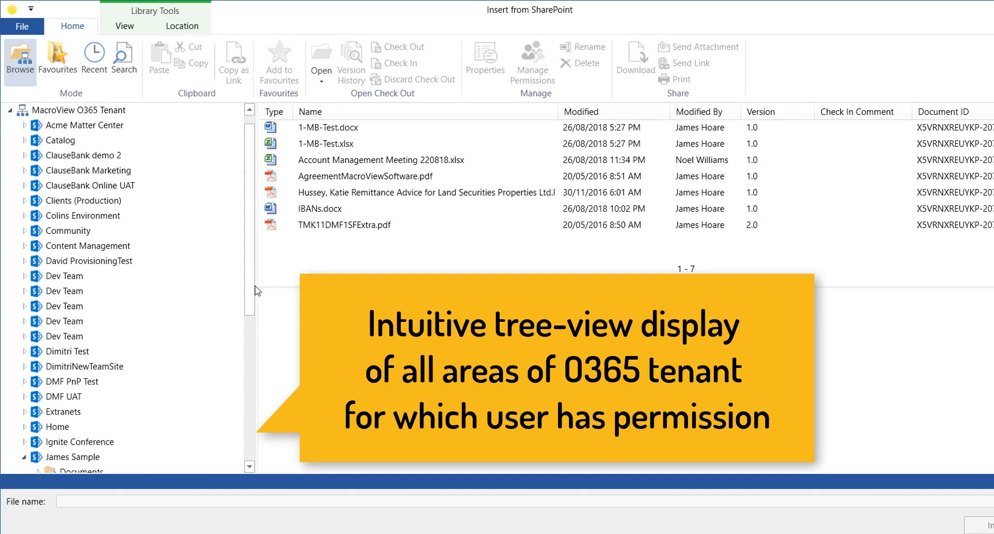
{"action": "left_click_drag", "start_coordinate": [249, 285], "coordinate": [250, 343]}
{"action": "left_click", "coordinate": [94, 391]}
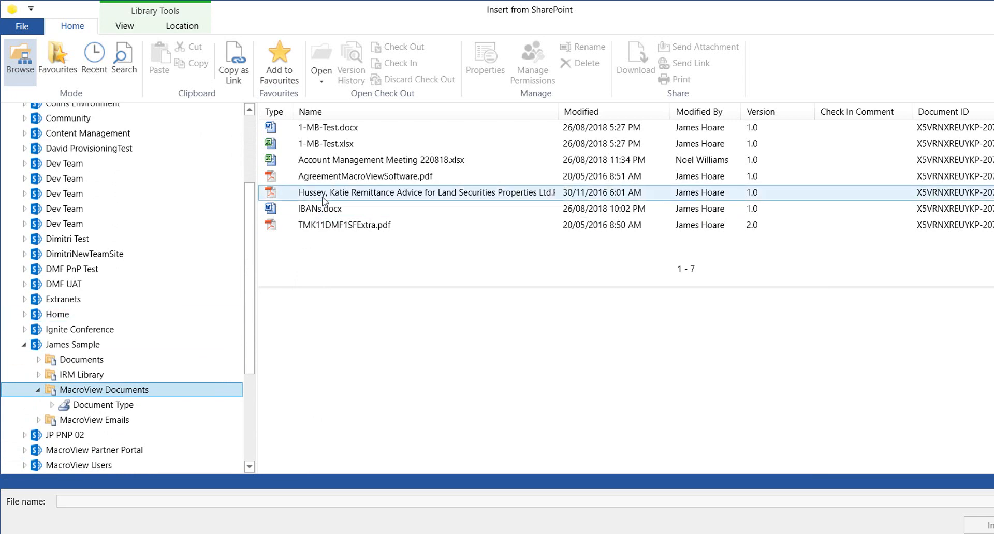
{"action": "left_click", "coordinate": [266, 209]}
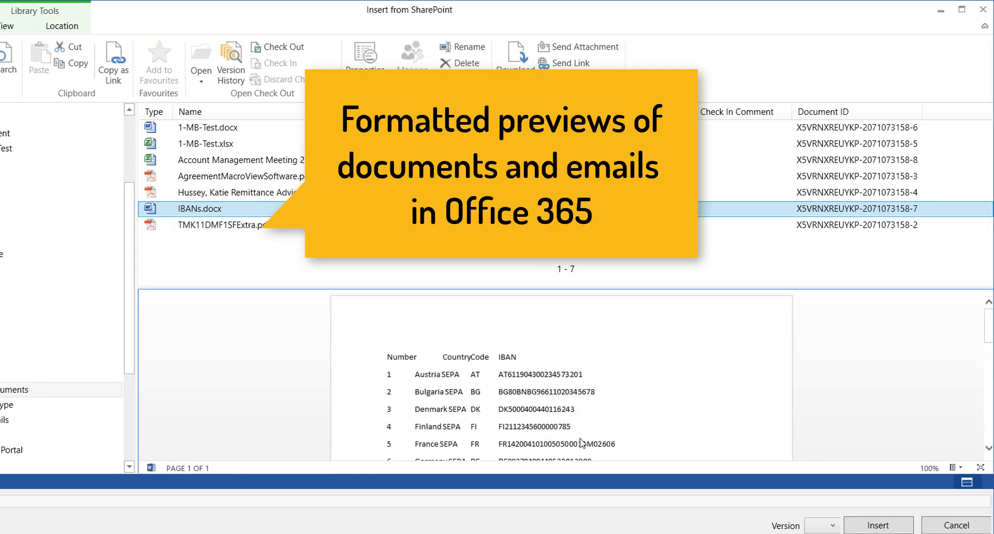
{"action": "left_click", "coordinate": [904, 531]}
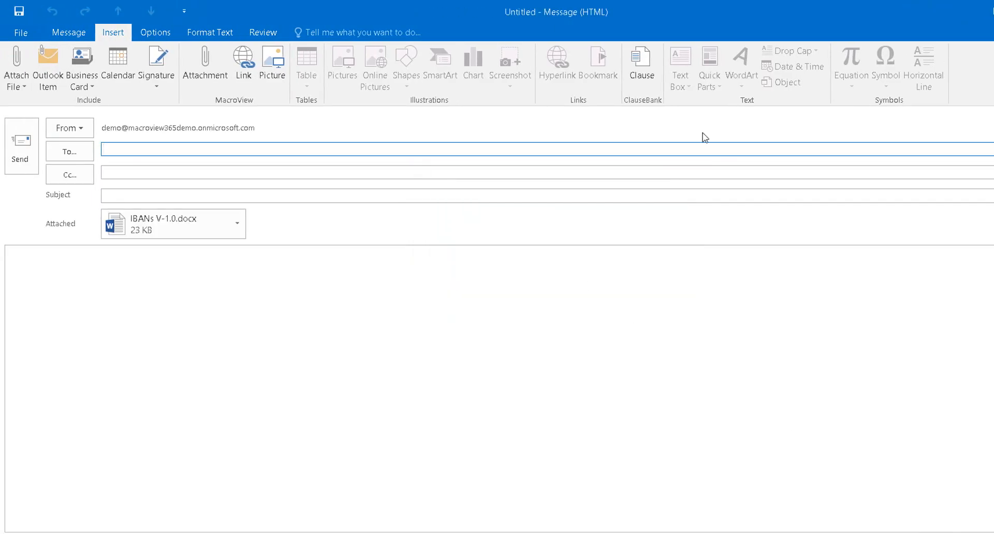
Search SharePoint for documents containing iban and insert the IBANs.docx stored in macroviewdocs into the message
{"action": "left_click", "coordinate": [208, 60]}
{"action": "left_click", "coordinate": [116, 53]}
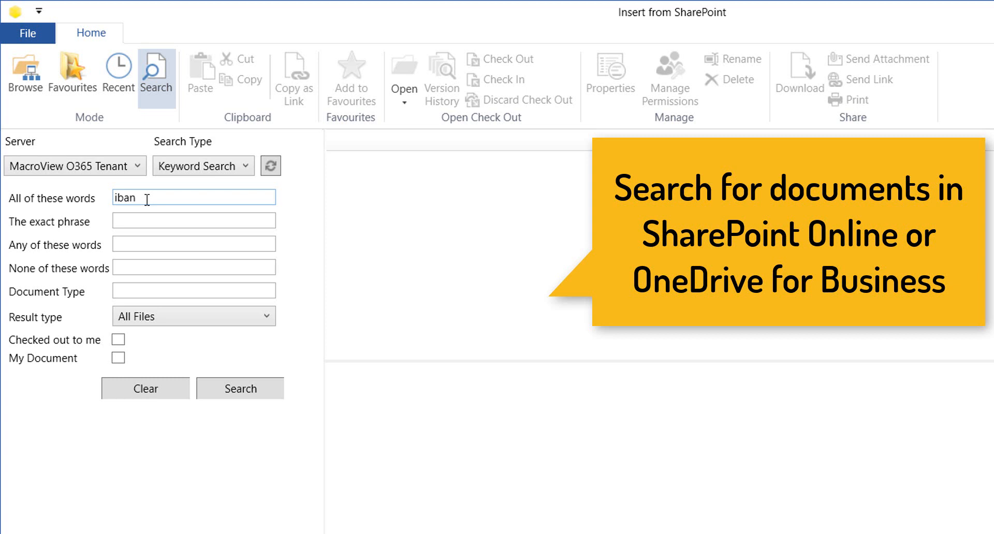
{"action": "left_click", "coordinate": [246, 392]}
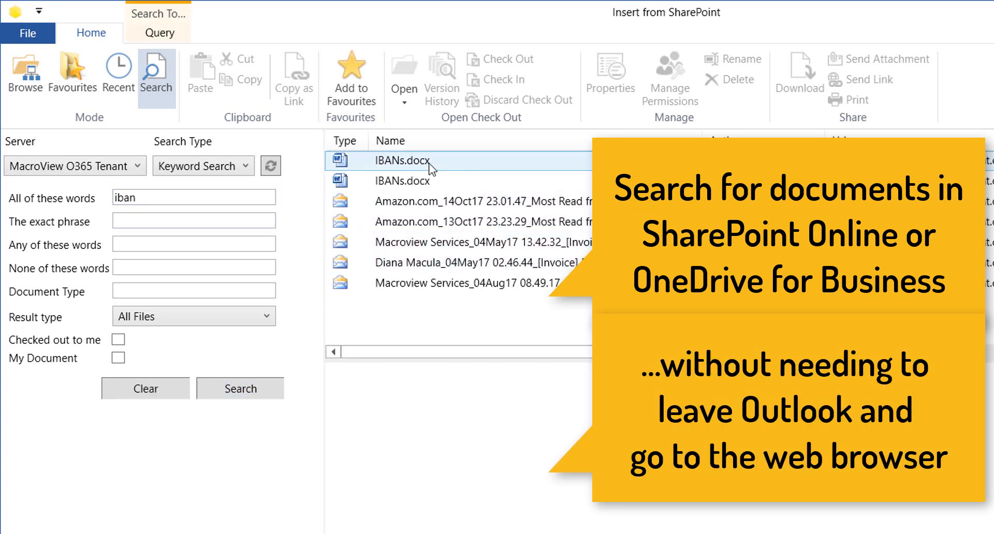
{"action": "left_click", "coordinate": [409, 181]}
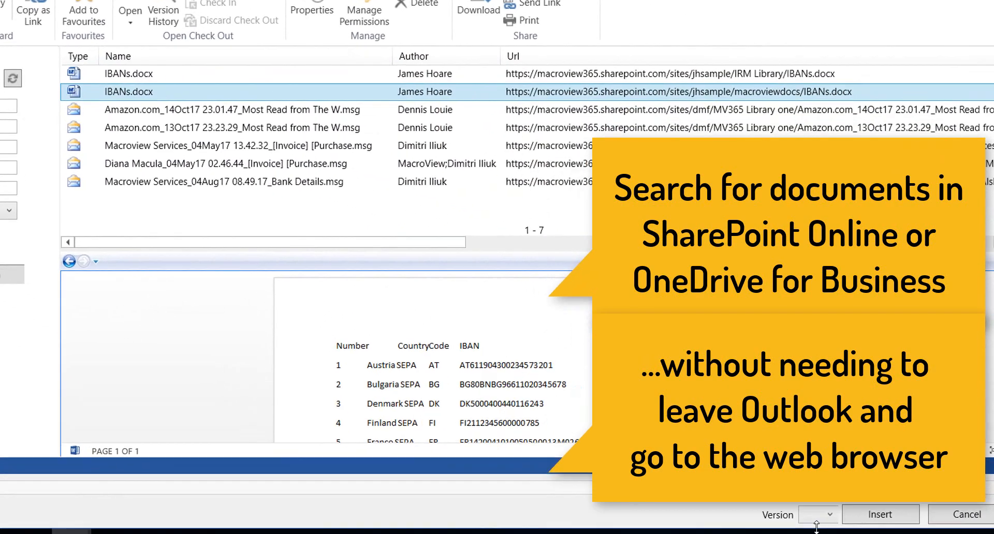
{"action": "left_click", "coordinate": [873, 515]}
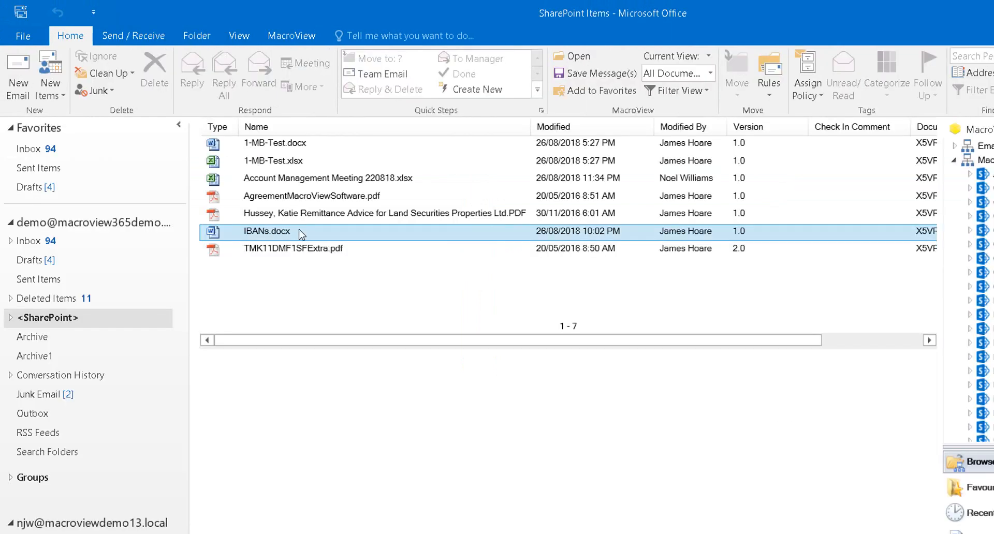
Send the IBANs.docx listed among the SharePoint items as a PDF attachment
{"action": "right_click", "coordinate": [300, 231]}
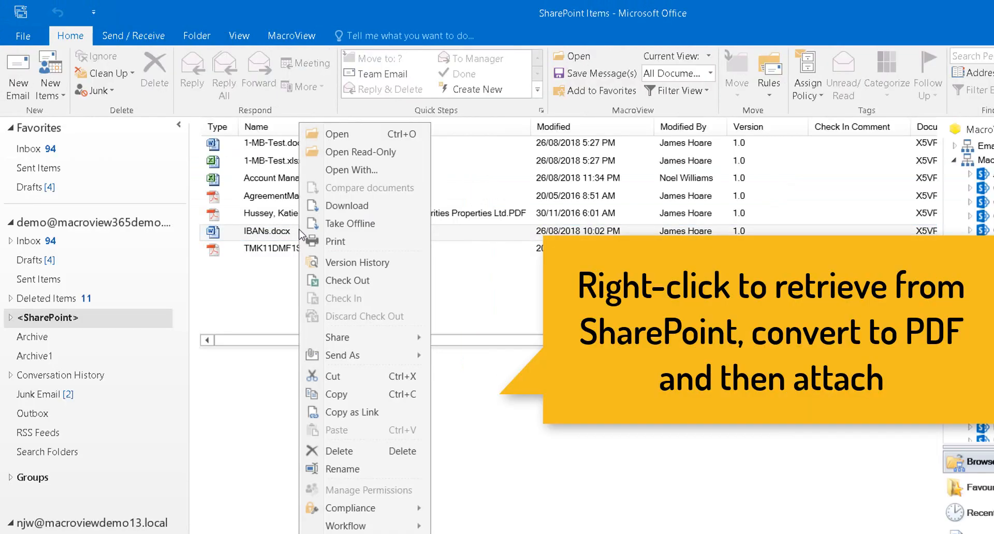
{"action": "mouse_move", "coordinate": [383, 355]}
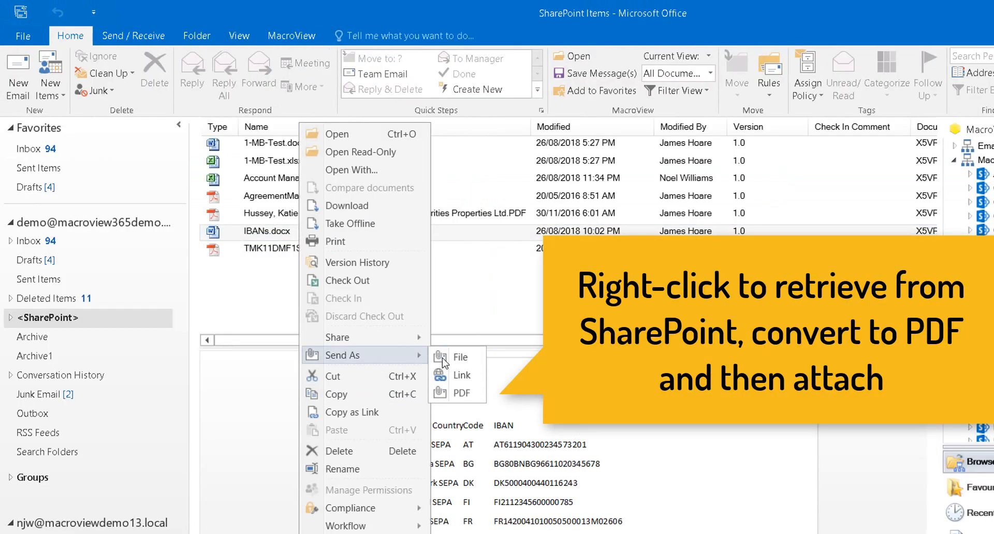
{"action": "left_click", "coordinate": [465, 397]}
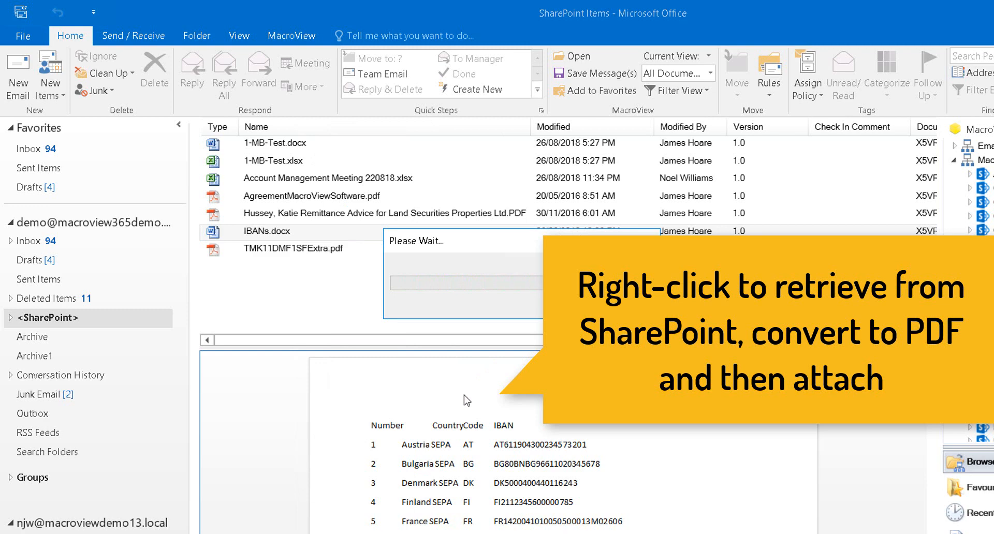